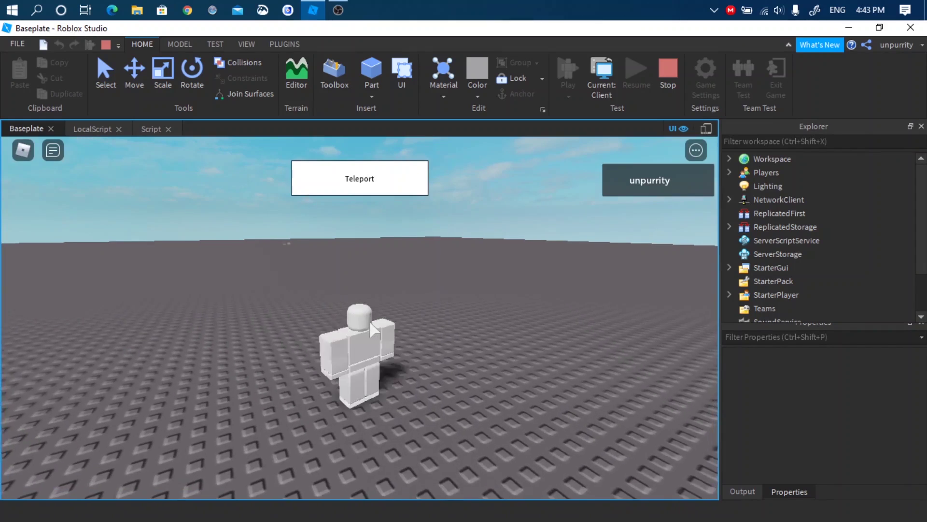
# Step: Teleport the character onto the platform via the Teleport button and walk it around
pyautogui.click(373, 182)
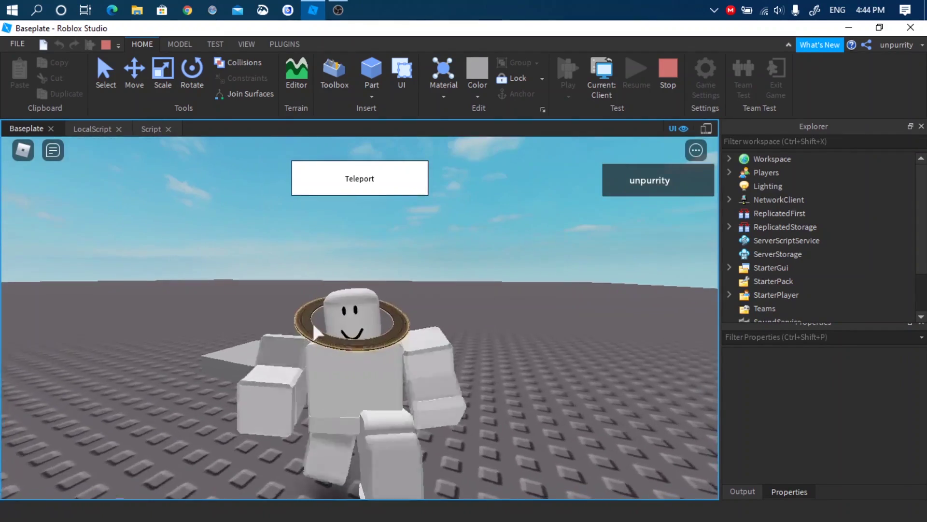
pyautogui.press('w')
pyautogui.press('s')
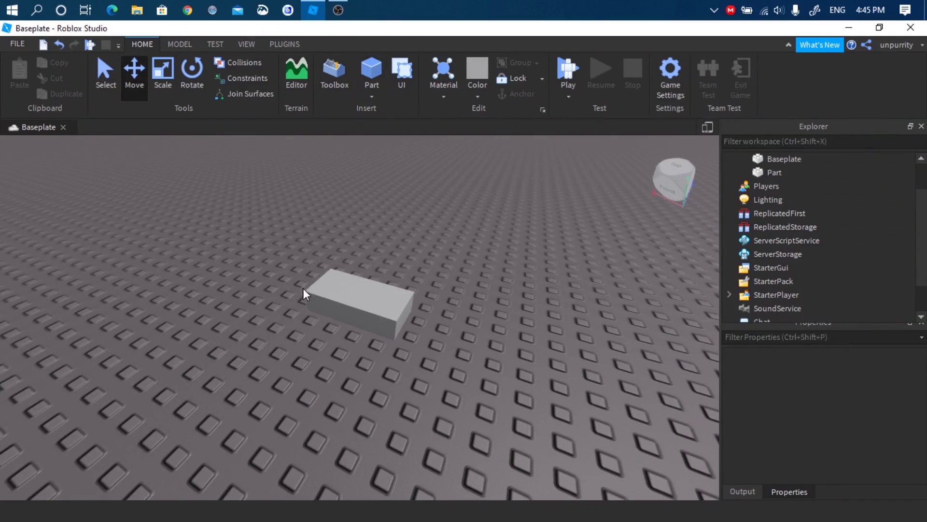
# Step: Anchor the block part and rename it Teleport
pyautogui.click(382, 298)
pyautogui.scroll(-5, 819, 413)
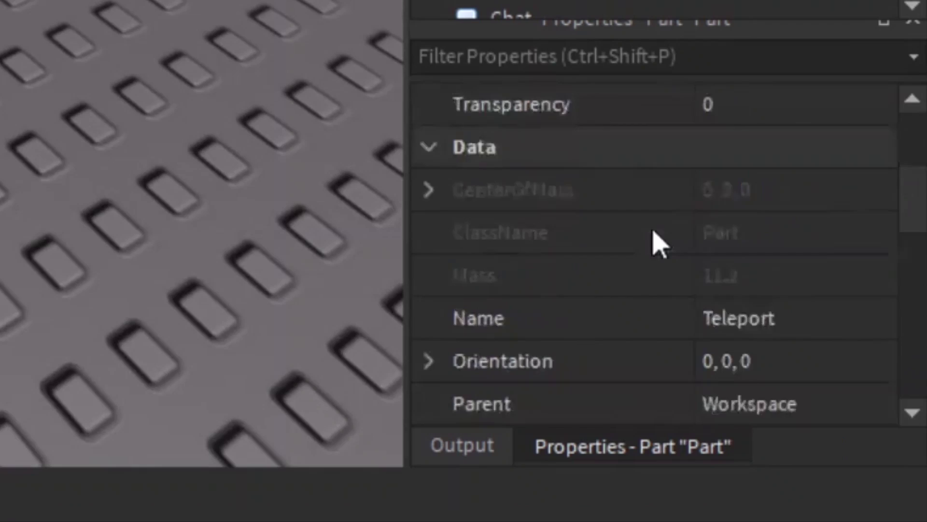
pyautogui.click(716, 233)
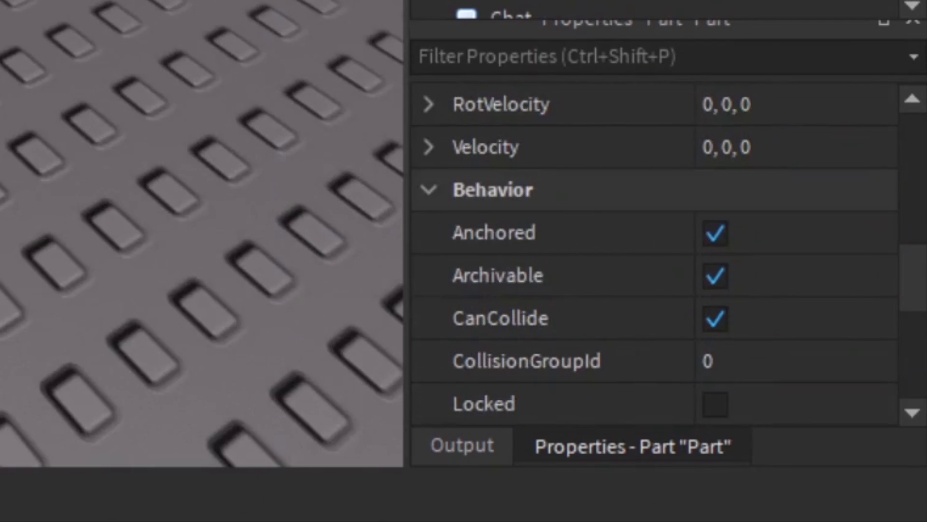
pyautogui.click(500, 94)
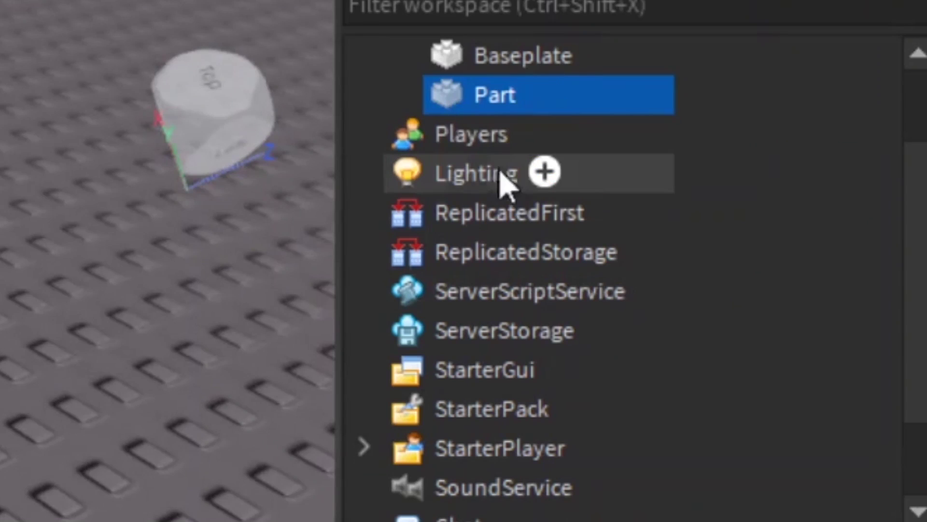
pyautogui.press('F2')
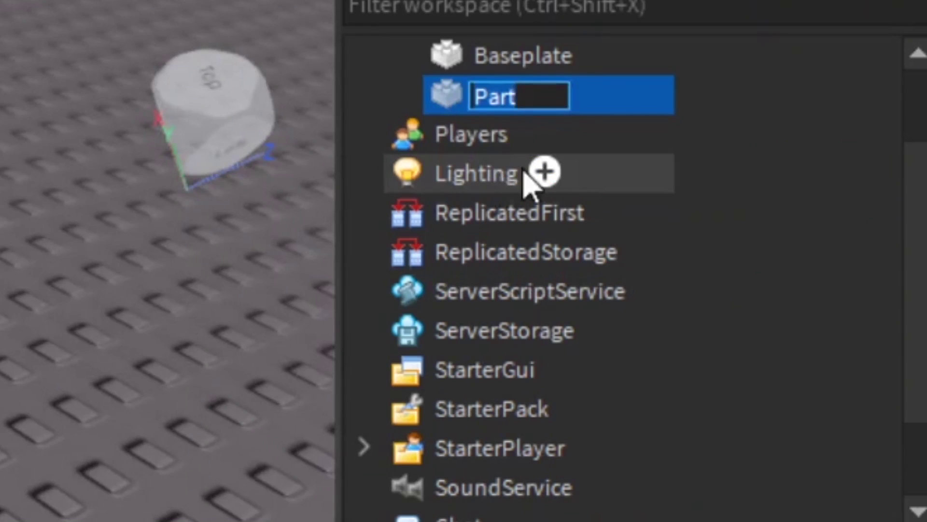
pyautogui.write('Teleport')
pyautogui.press('Return')
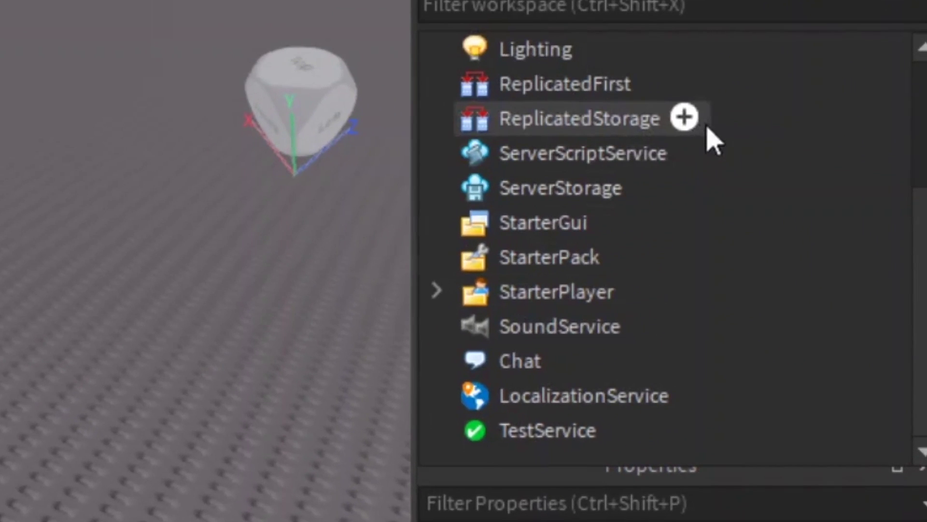
# Step: Insert a RemoteEvent under ReplicatedStorage
pyautogui.click(685, 119)
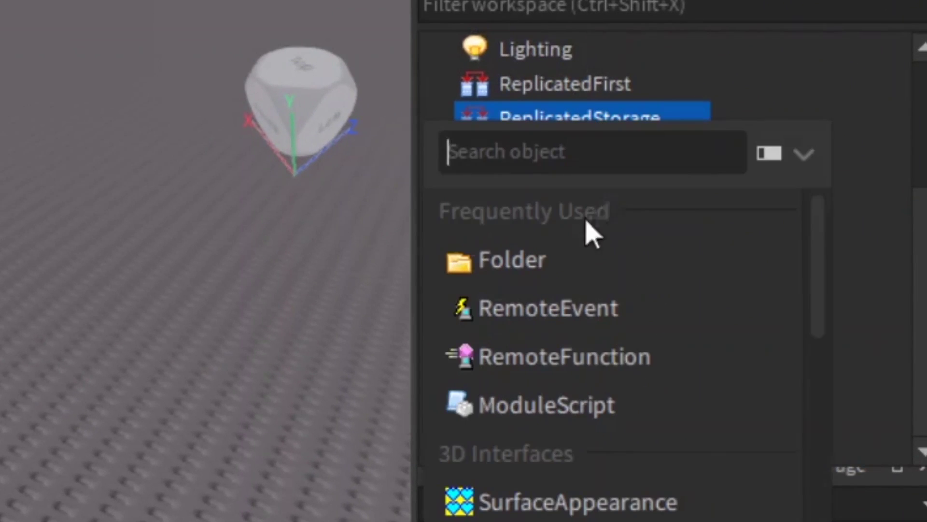
pyautogui.write('re')
pyautogui.click(570, 214)
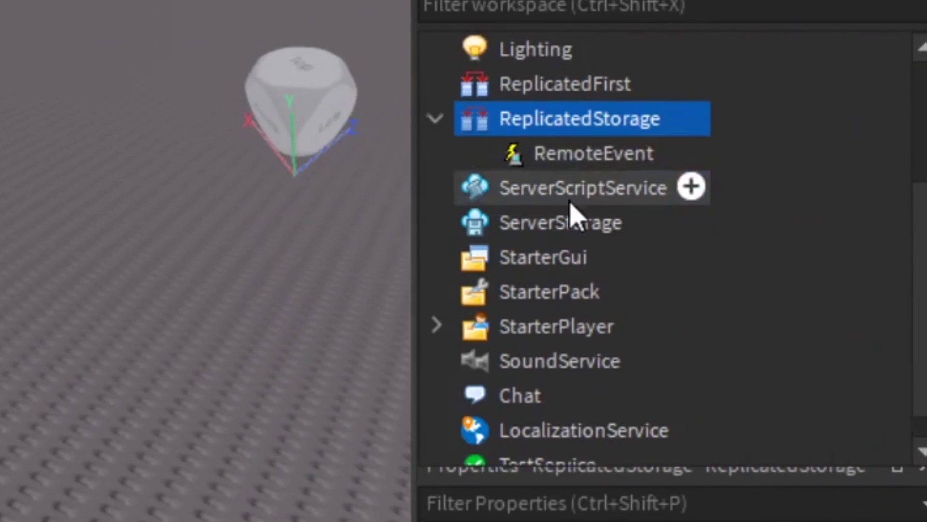
pyautogui.click(570, 202)
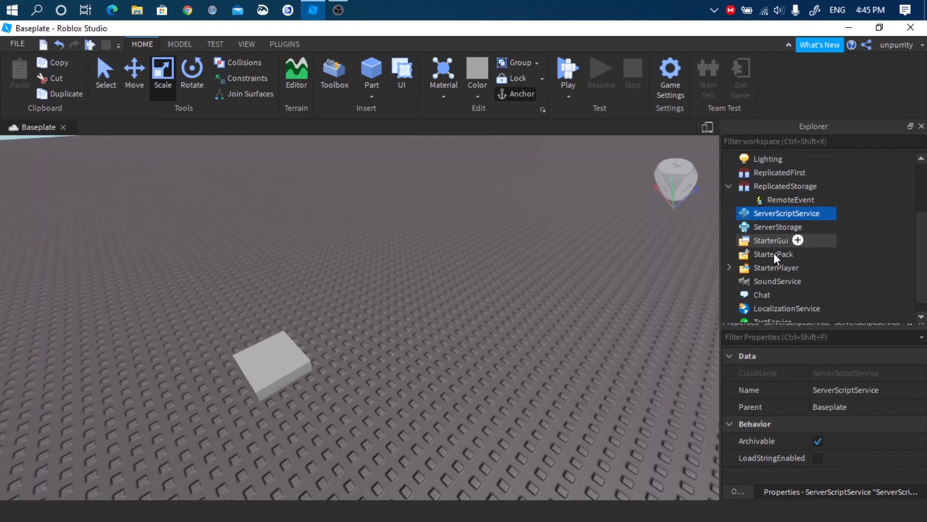
# Step: Add a ScreenGui under StarterGui with a TextButton centred at Position X 0.5
pyautogui.click(750, 241)
pyautogui.click(34, 83)
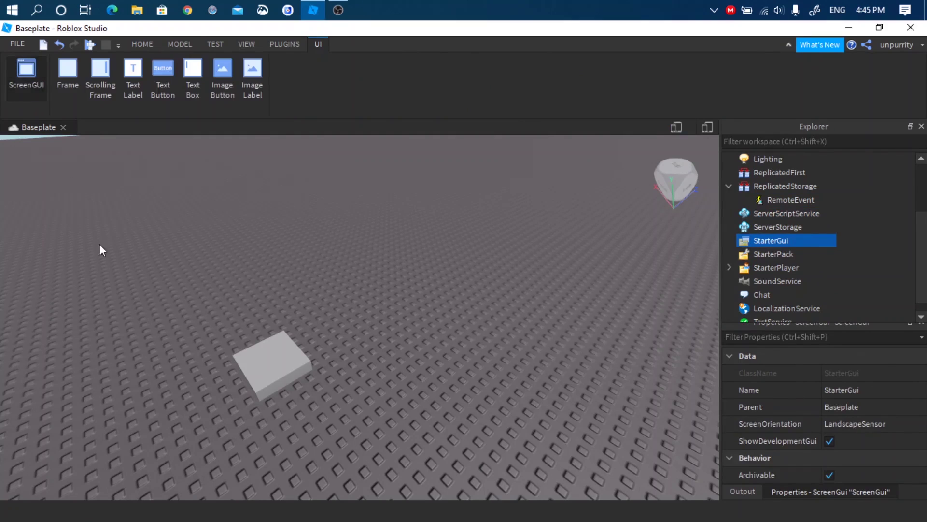
pyautogui.click(160, 75)
pyautogui.click(863, 349)
pyautogui.scroll(-3, 846, 414)
pyautogui.click(861, 440)
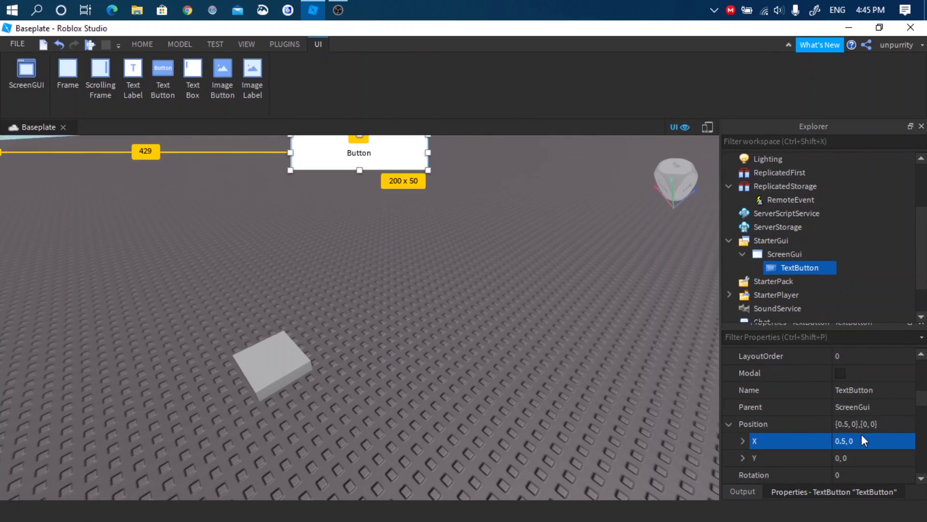
pyautogui.scroll(-5, 862, 434)
# Step: Give the button a LocalScript that fires the RemoteEvent to the server on click
pyautogui.click(825, 264)
pyautogui.press('Escape')
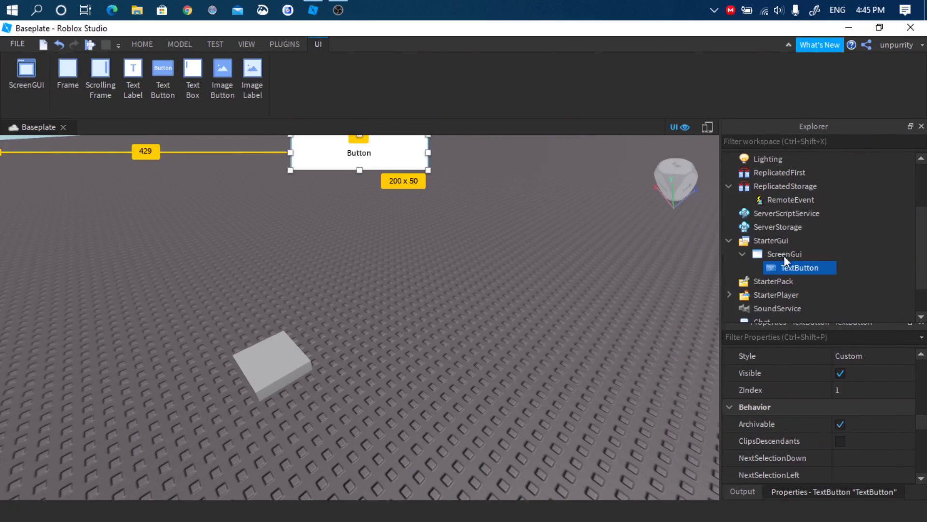
pyautogui.press('BackSpace')
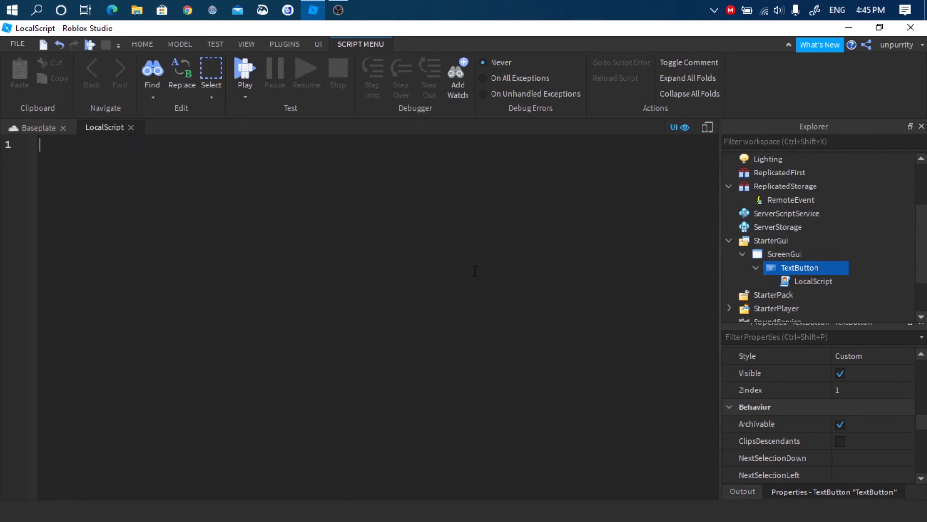
pyautogui.write('local remo')
pyautogui.write('teevent = game:GetService("')
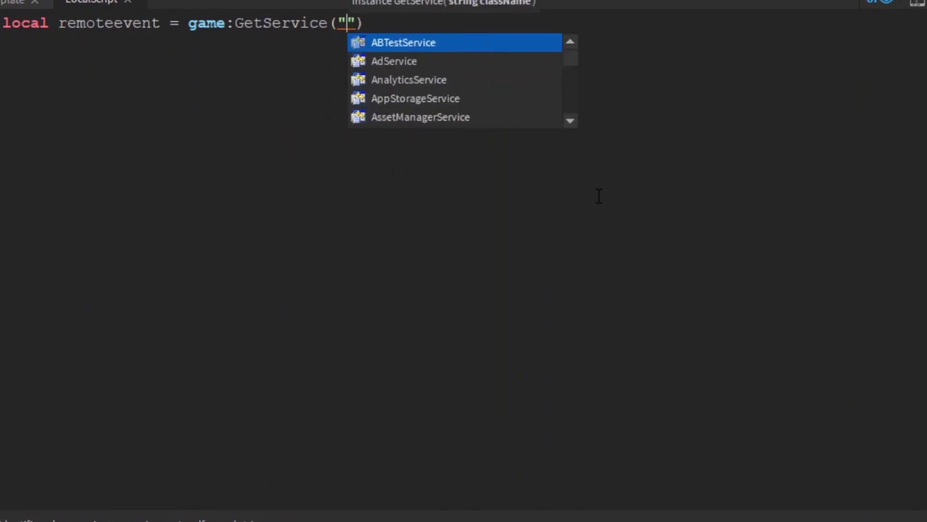
pyautogui.write('ReplicatedStorage')
pyautogui.press('End')
pyautogui.write(':WaitForChild("Remo')
pyautogui.write('scri')
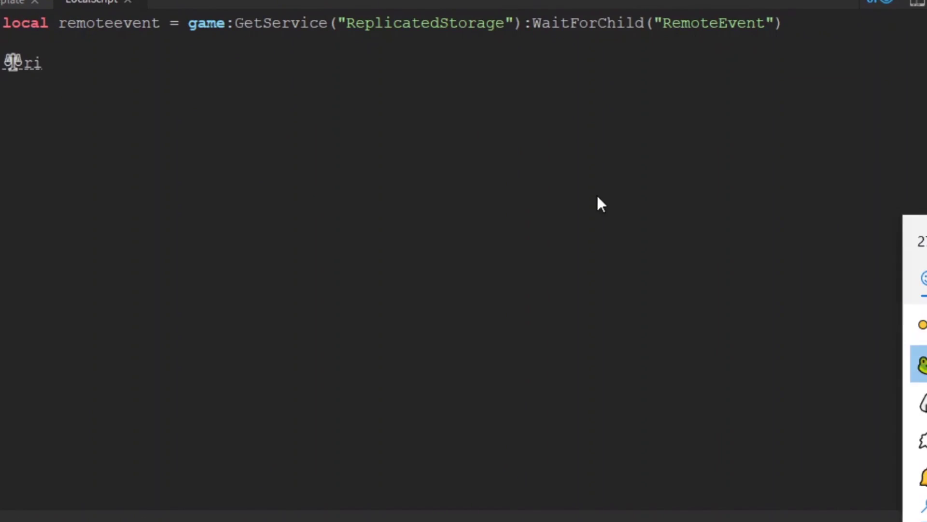
pyautogui.write('pt.Parent.MouseButton1Click:Connect((function()')
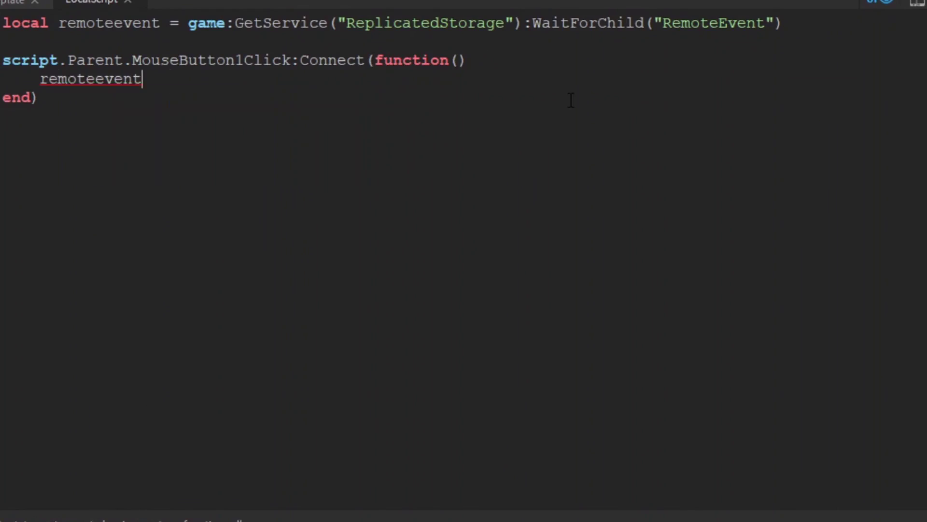
pyautogui.write(':FireServer()')
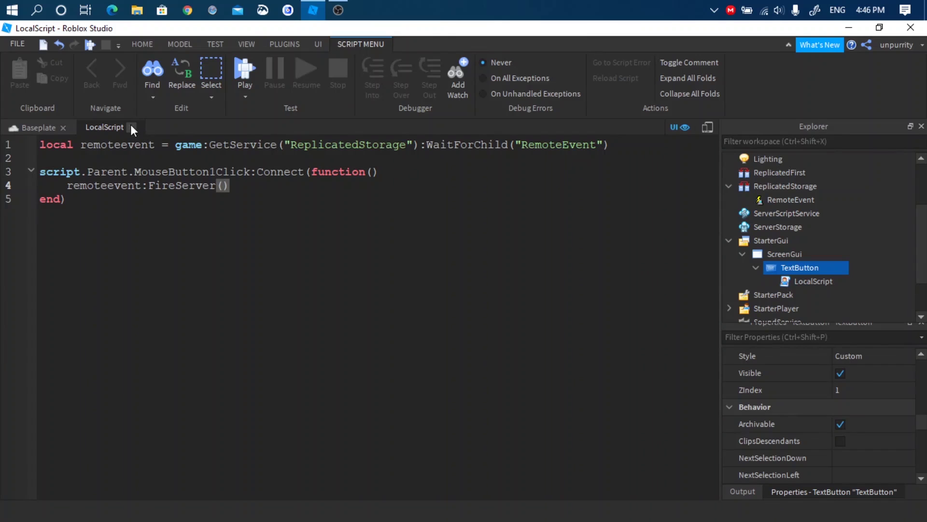
pyautogui.click(132, 128)
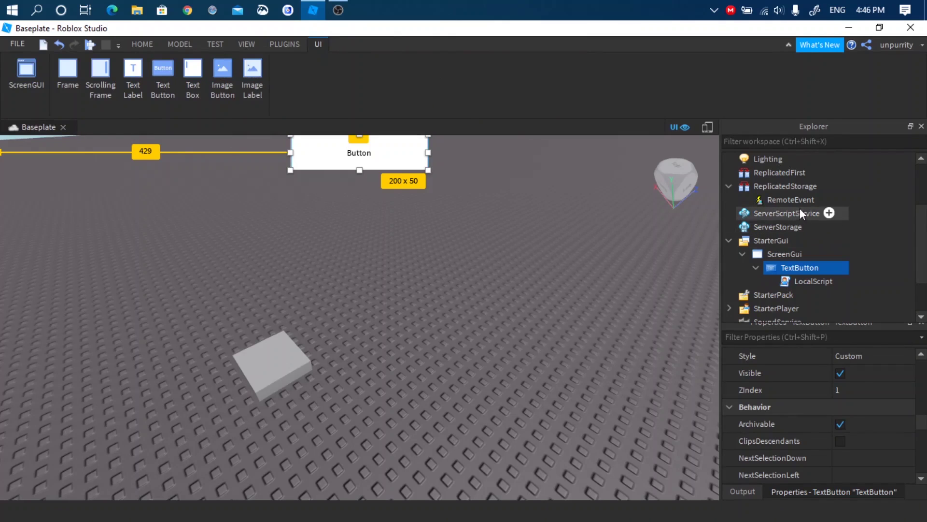
# Step: Add a Script in ServerScriptService that waits for the RemoteEvent
pyautogui.click(828, 213)
pyautogui.click(805, 240)
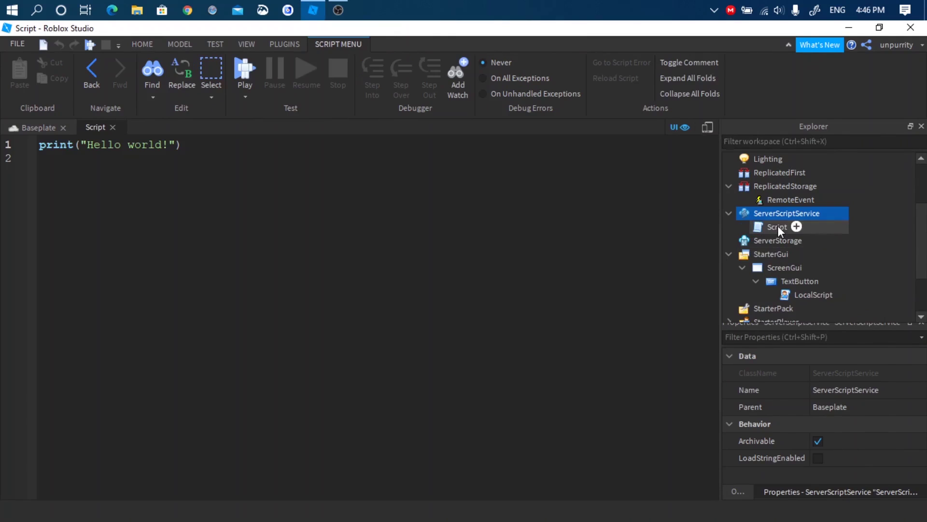
pyautogui.hotkey('ctrl', 'a')
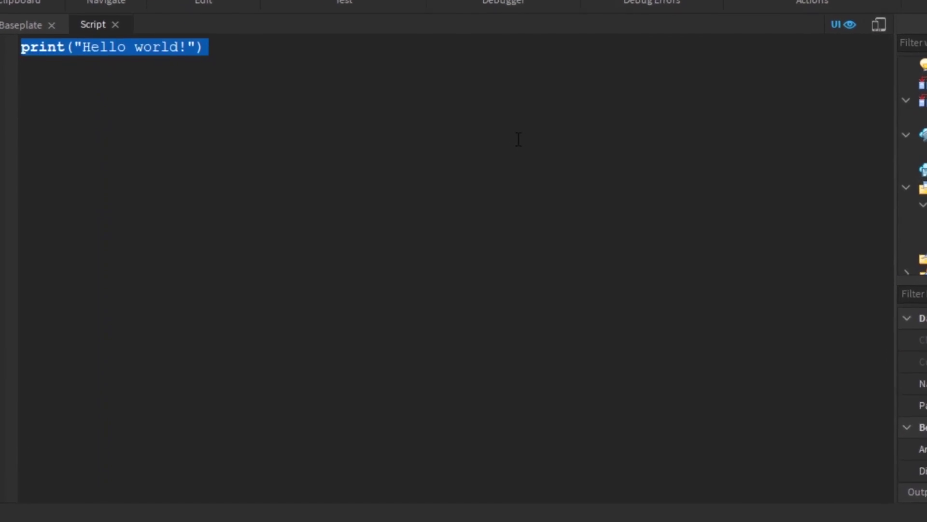
pyautogui.press('BackSpace')
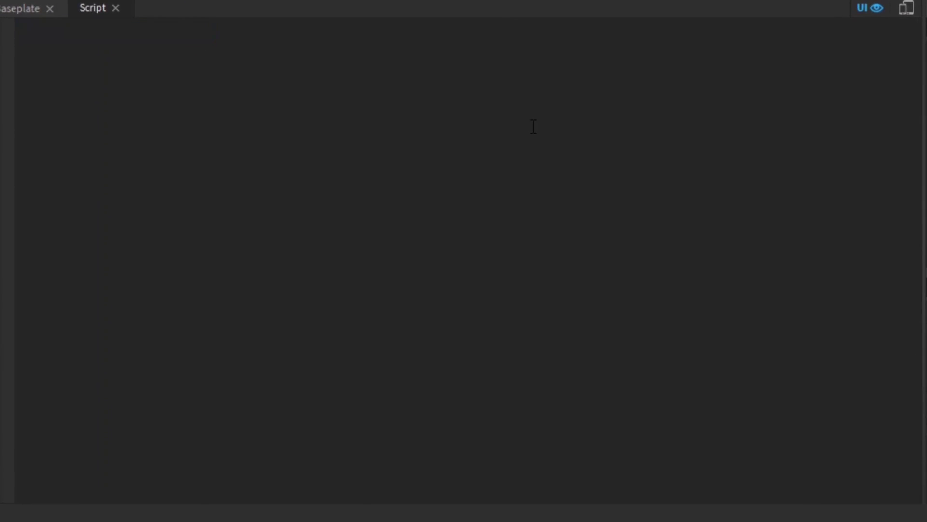
pyautogui.write('local remoteevent = game:GetService("ReplicatedStorage"):Wait')
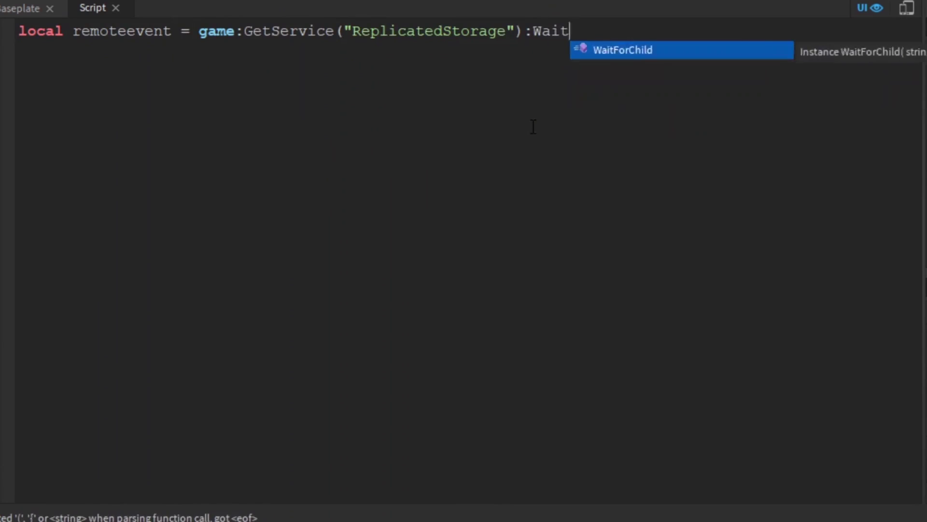
pyautogui.write('ForChild("RemoteEvent')
pyautogui.press('Return')
pyautogui.write('local teleportpart = game:g')
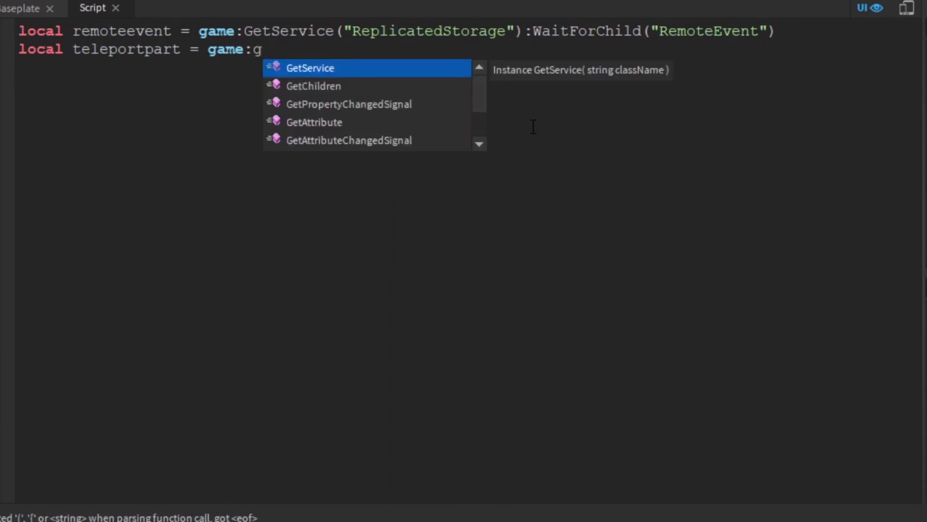
pyautogui.write('workspace:WaitForChild("Teleport")')
pyautogui.press('Return')
pyautogui.press('Return')
pyautogui.write('remoteevent.')
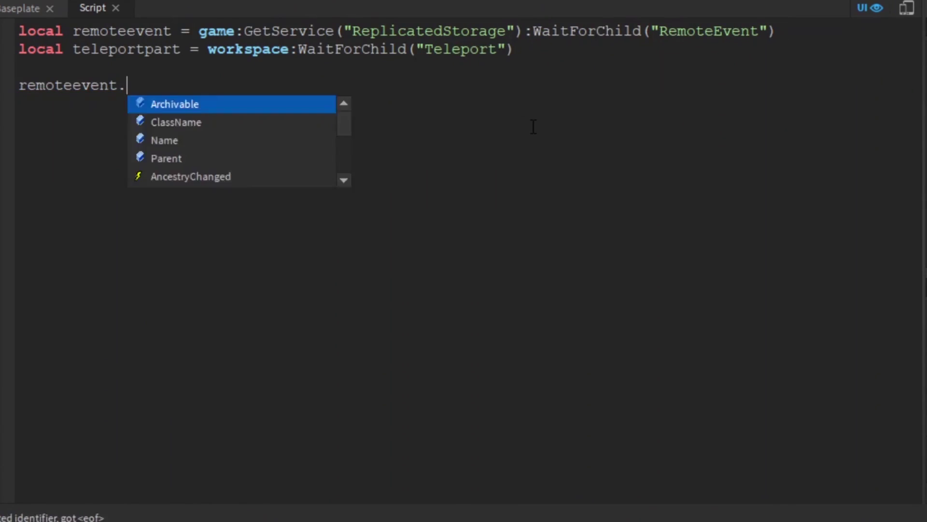
pyautogui.write('OnServerEvent:Connect(function(player')
# Step: Write the OnServerEvent handler setting HumanoidRootPart.CFrame above the Teleport part
pyautogui.press('Return')
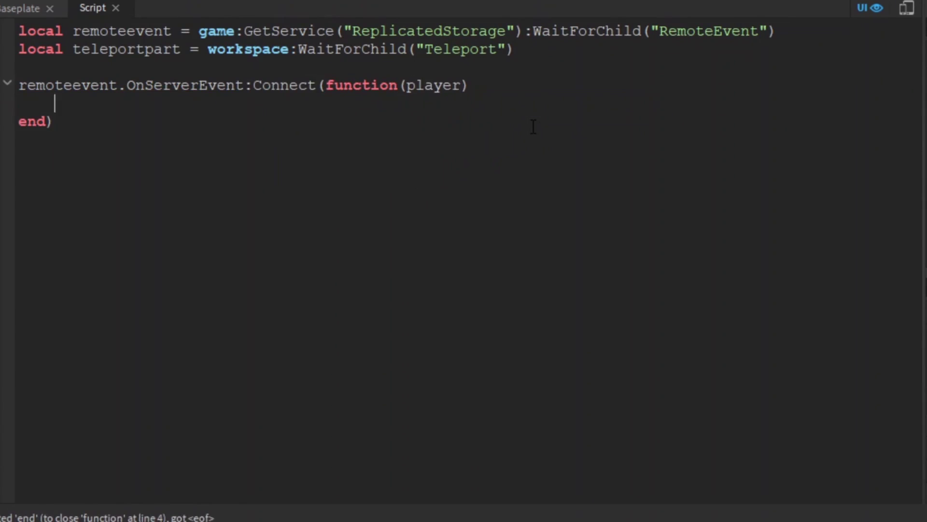
pyautogui.write('humanoidr')
pyautogui.write('local h')
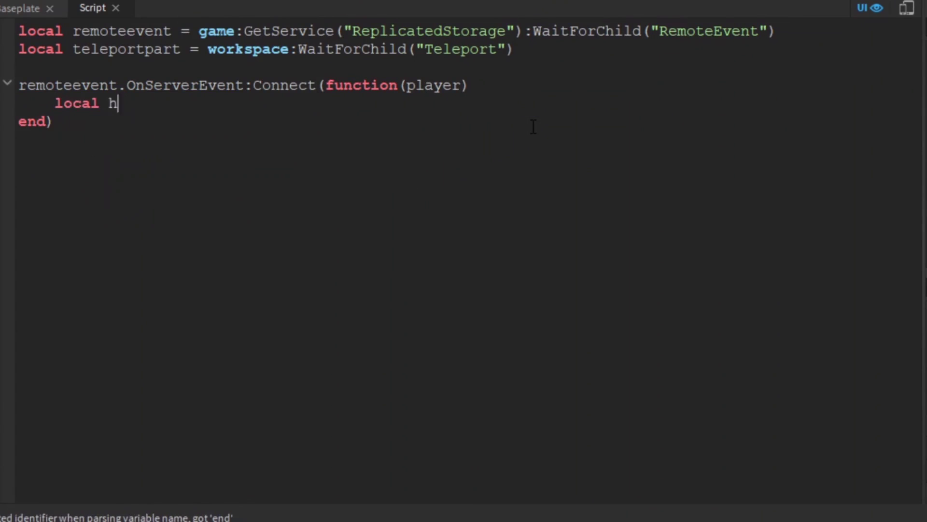
pyautogui.write('rt = ga')
pyautogui.press('BackSpace')
pyautogui.press('BackSpace')
pyautogui.write('player.Character:Wait')
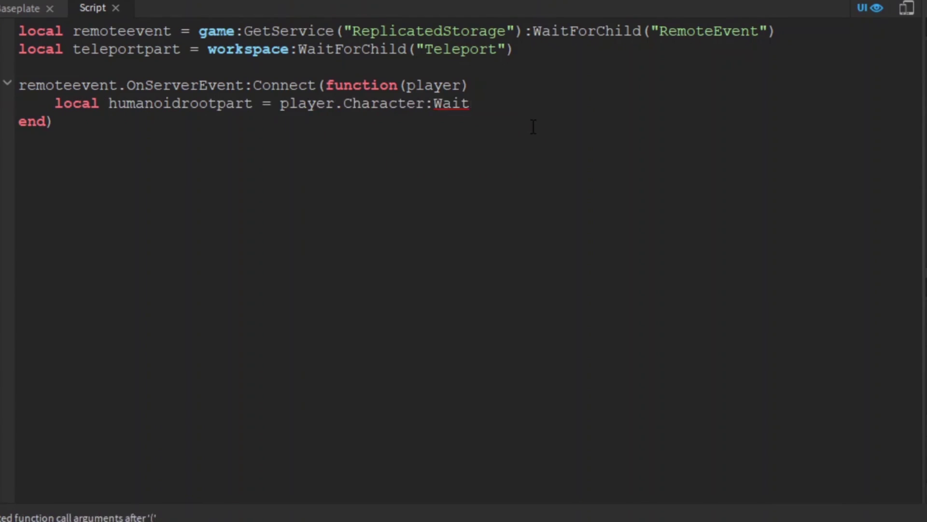
pyautogui.press('Tab')
pyautogui.write('("Rrt")')
pyautogui.press('Return')
pyautogui.write('humanoidrootpart.CF')
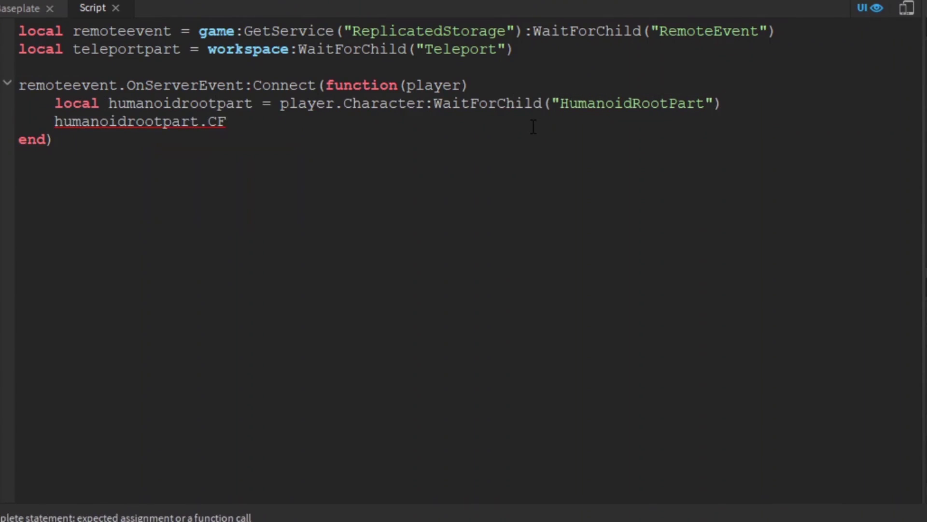
pyautogui.write('rame = teleportpart.CFrame + Vector3.new(0,4,0)')
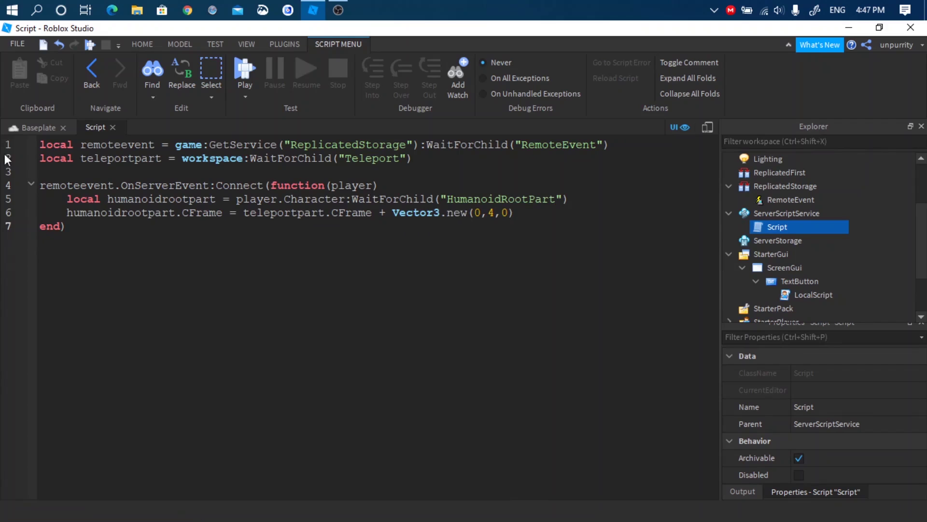
pyautogui.click(26, 131)
pyautogui.click(128, 228)
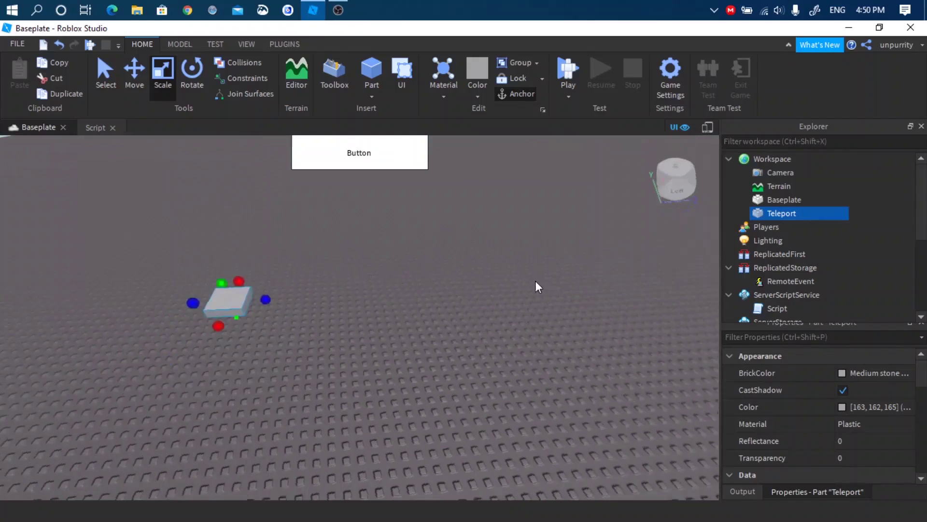
pyautogui.moveTo(536, 283)
pyautogui.mouseDown(button='right')
pyautogui.moveTo(465, 308)
pyautogui.moveTo(412, 347)
pyautogui.moveTo(352, 290)
pyautogui.moveTo(280, 300)
pyautogui.mouseUp(button='right')
pyautogui.scroll(2, 464, 308)
# Step: Duplicate the Teleport part, move the copy aside and rename it Teleport1
pyautogui.hotkey('ctrl', 'd')
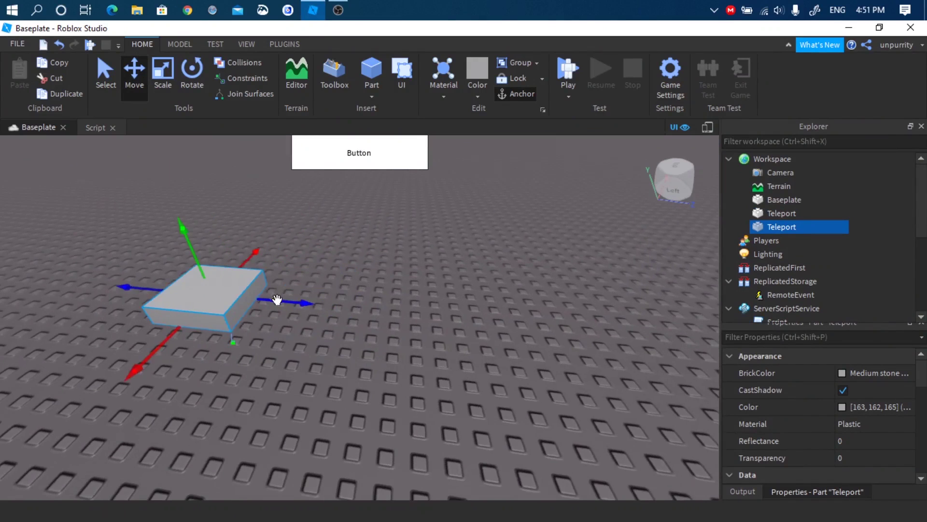
pyautogui.moveTo(280, 300)
pyautogui.mouseDown()
pyautogui.moveTo(394, 305)
pyautogui.moveTo(442, 326)
pyautogui.mouseUp()
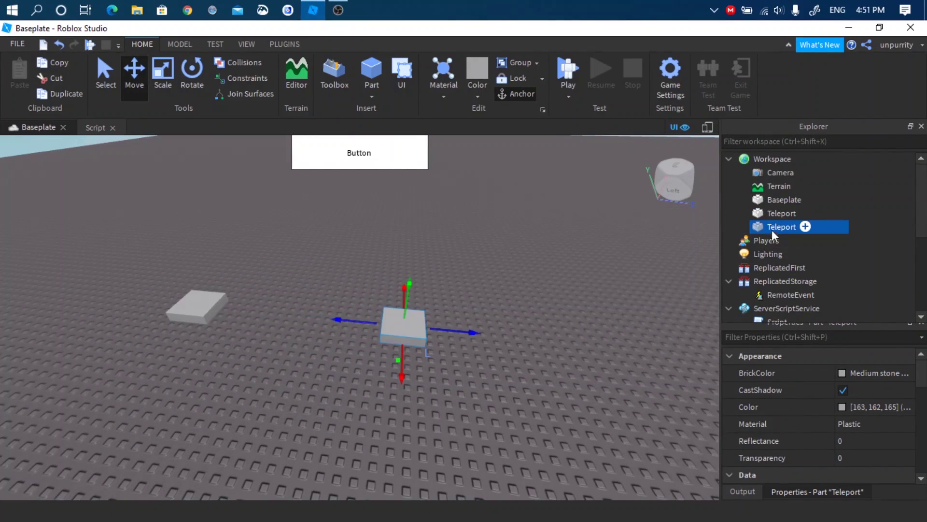
pyautogui.click(783, 214)
pyautogui.doubleClick(781, 227)
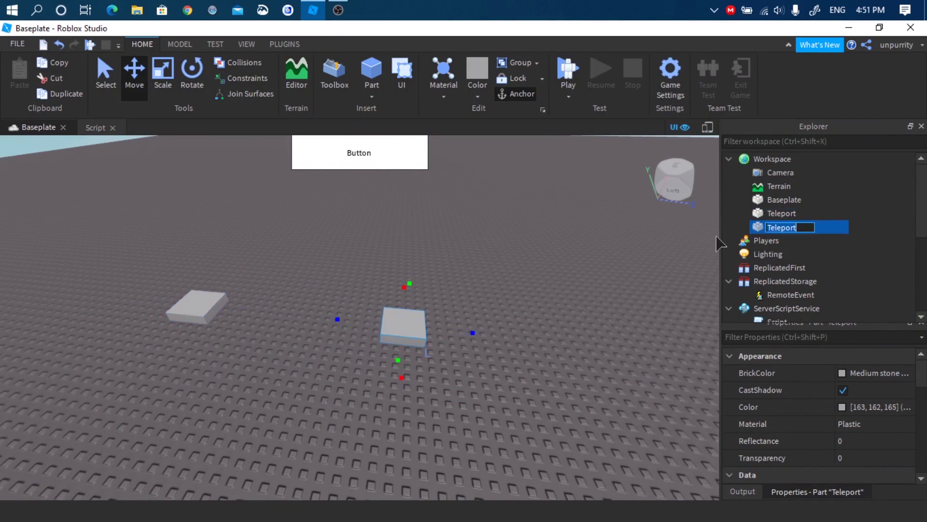
# Step: Duplicate again for Teleport2, spread it across the baseplate, and select the GUI button
pyautogui.moveTo(534, 337); pyautogui.dragTo(382, 285, button='right')
pyautogui.hotkey('ctrl', 'd')
pyautogui.moveTo(383, 285); pyautogui.dragTo(563, 253)
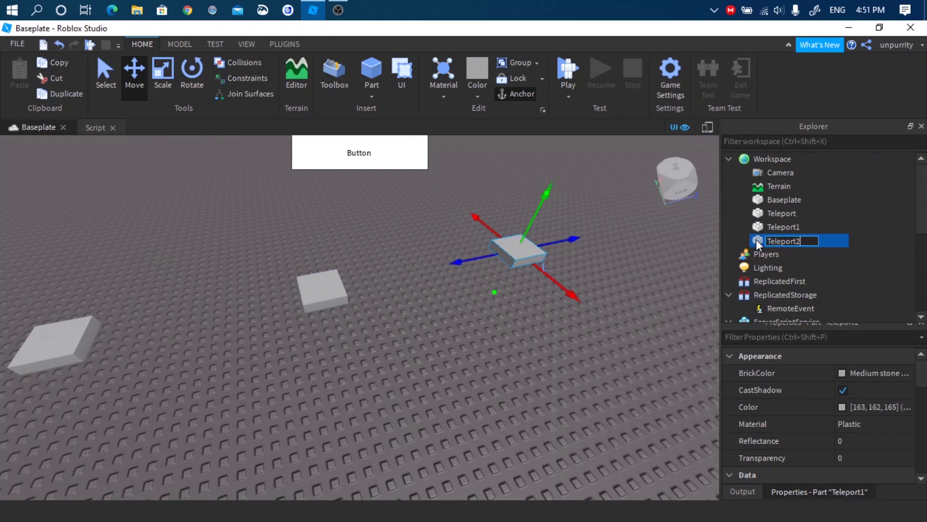
pyautogui.scroll(-3, 806, 240)
pyautogui.click(772, 265)
# Step: Duplicate the TextButton and set its Position X to 0.7
pyautogui.hotkey('ctrl', 'd')
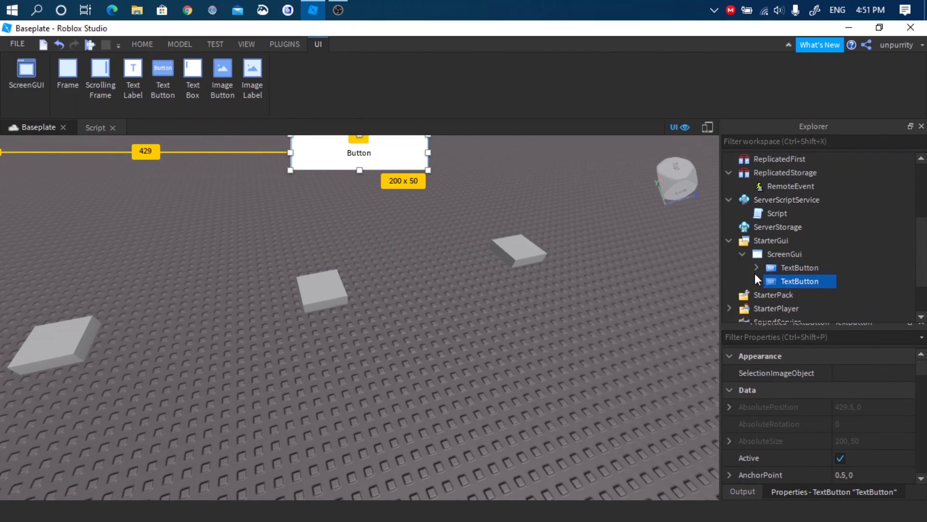
pyautogui.scroll(-5, 862, 419)
pyautogui.click(876, 440)
pyautogui.write('.6')
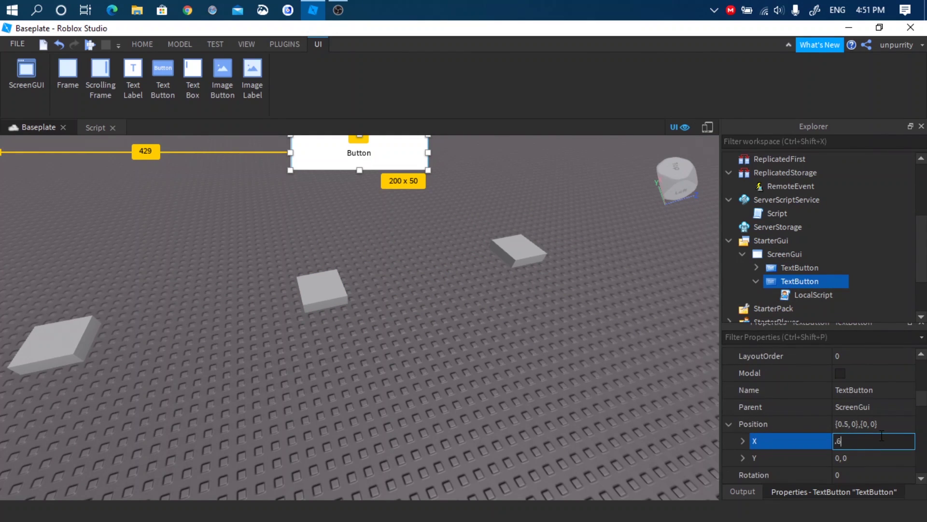
pyautogui.press('BackSpace')
pyautogui.write('7')
pyautogui.press('Return')
# Step: Duplicate once more with Position X 0.3, giving three buttons across the top
pyautogui.hotkey('ctrl', 'd')
pyautogui.click(872, 440)
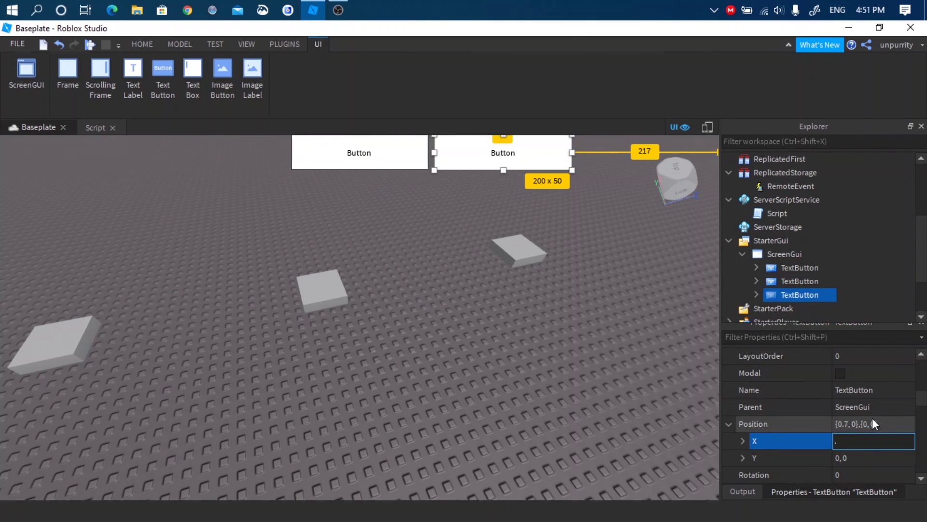
pyautogui.write('0.3')
pyautogui.press('Return')
pyautogui.moveTo(579, 348); pyautogui.dragTo(507, 335, button='right')
pyautogui.click(528, 335)
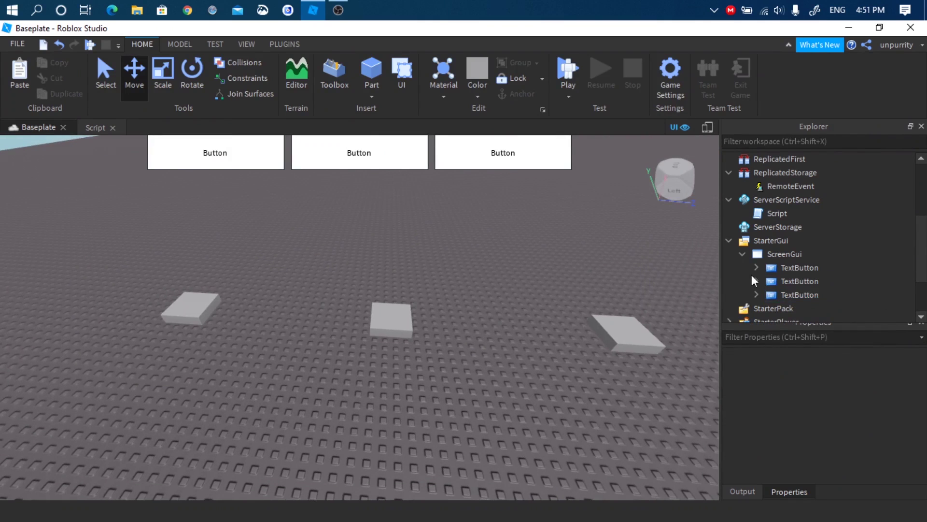
# Step: Pass the part name string in FireServer for the first two buttons' LocalScripts
pyautogui.click(789, 294)
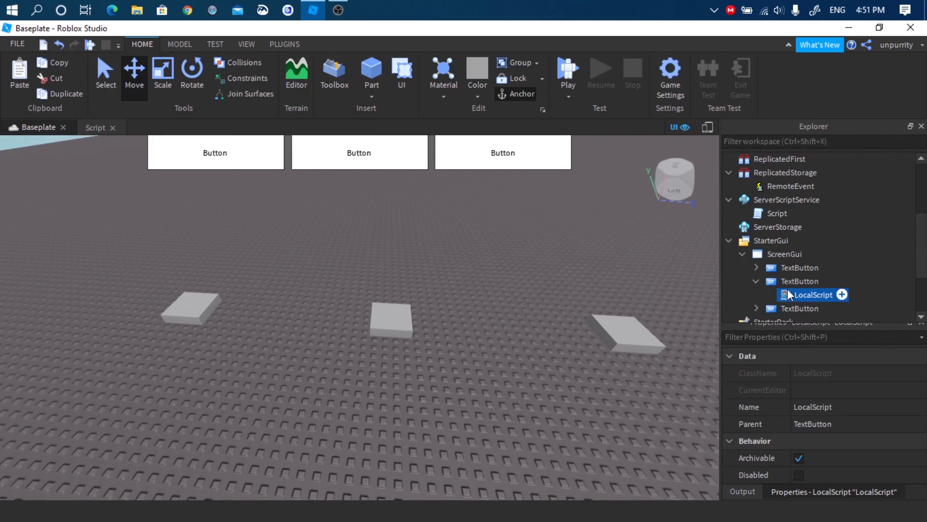
pyautogui.doubleClick(789, 294)
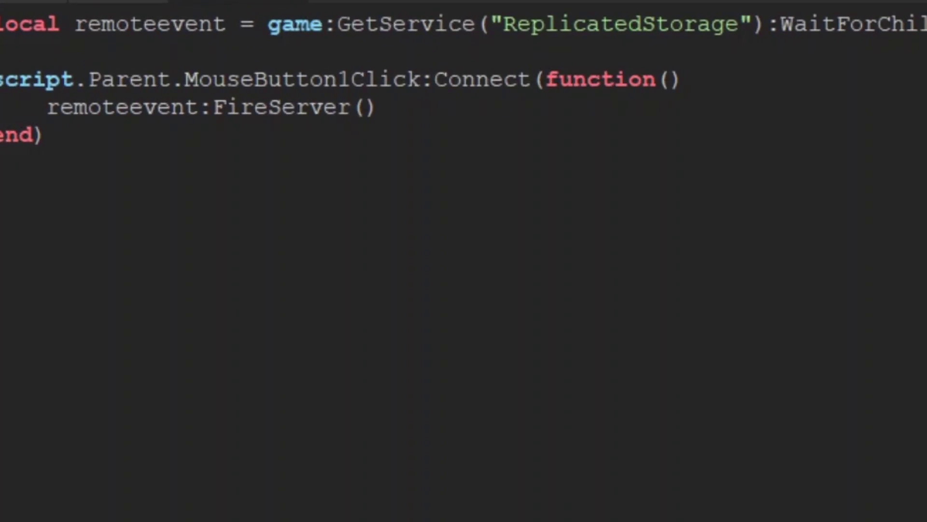
pyautogui.write('"Teleport')
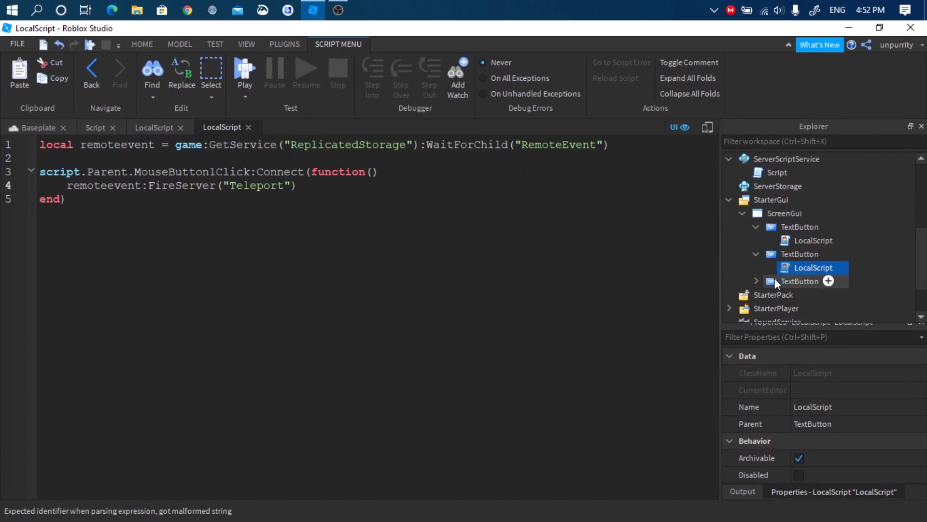
pyautogui.doubleClick(780, 267)
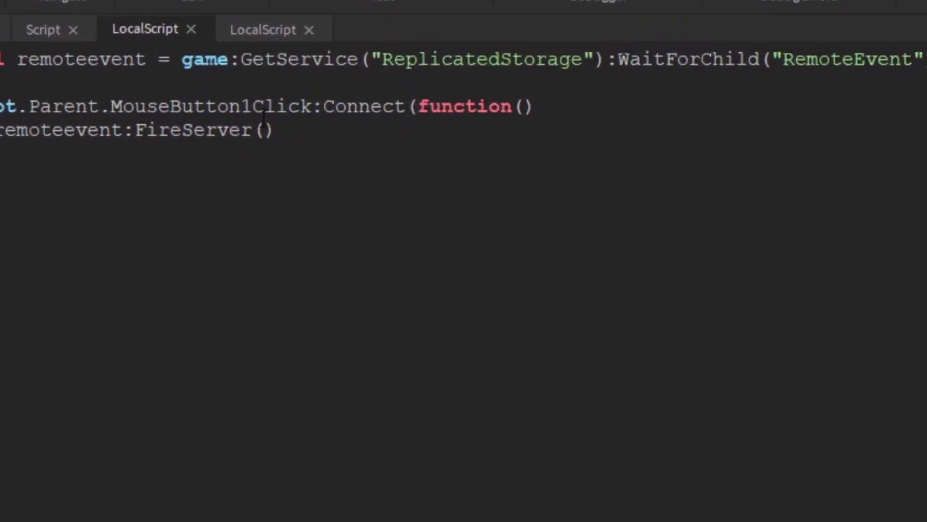
pyautogui.moveTo(222, 171); pyautogui.dragTo(223, 186)
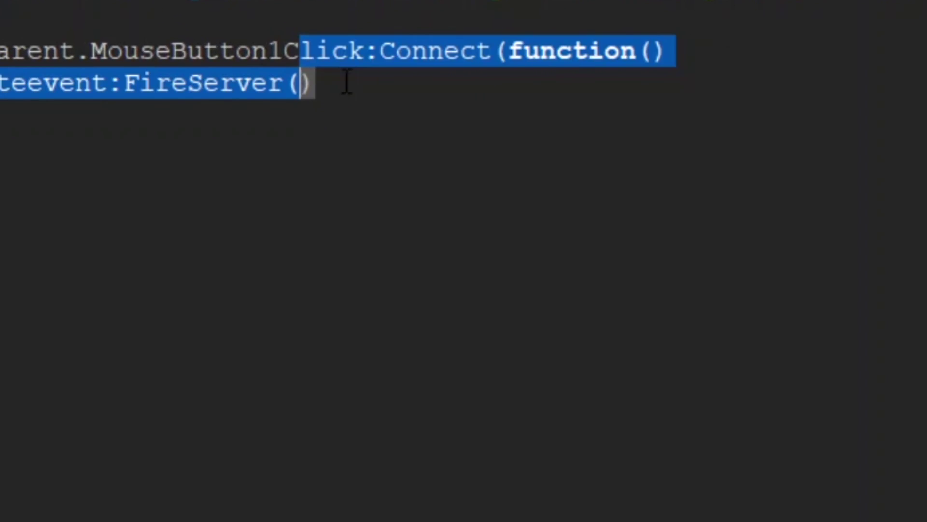
pyautogui.press('Right')
pyautogui.write('Tele')
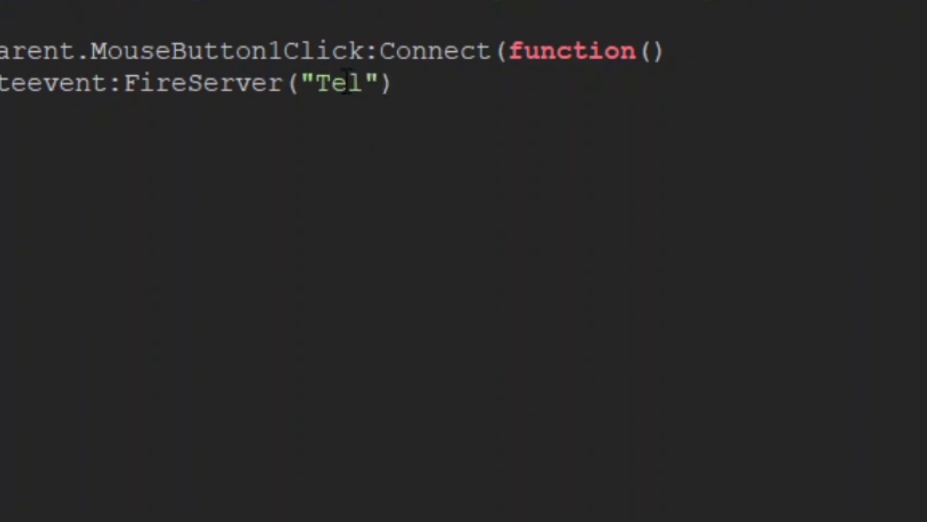
pyautogui.write('eport1')
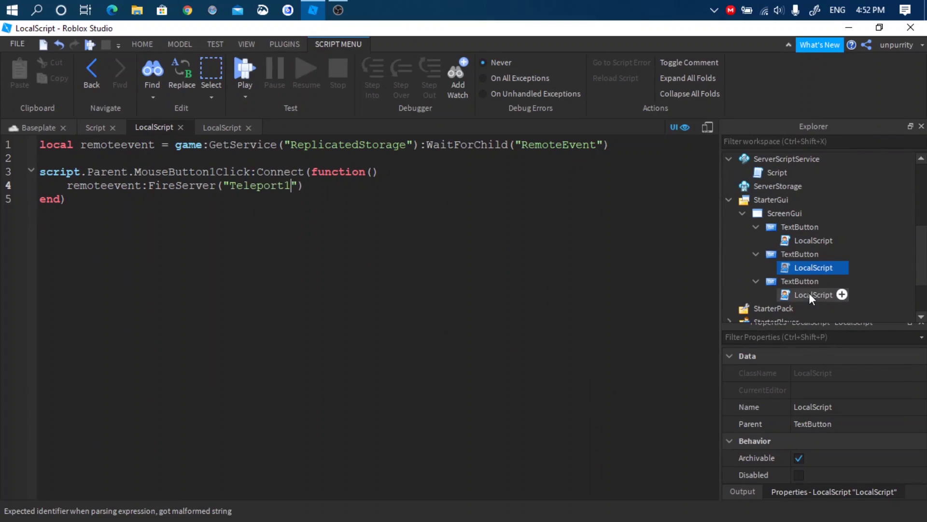
# Step: Make the third button's LocalScript send "Teleport2" in FireServer
pyautogui.click(810, 298)
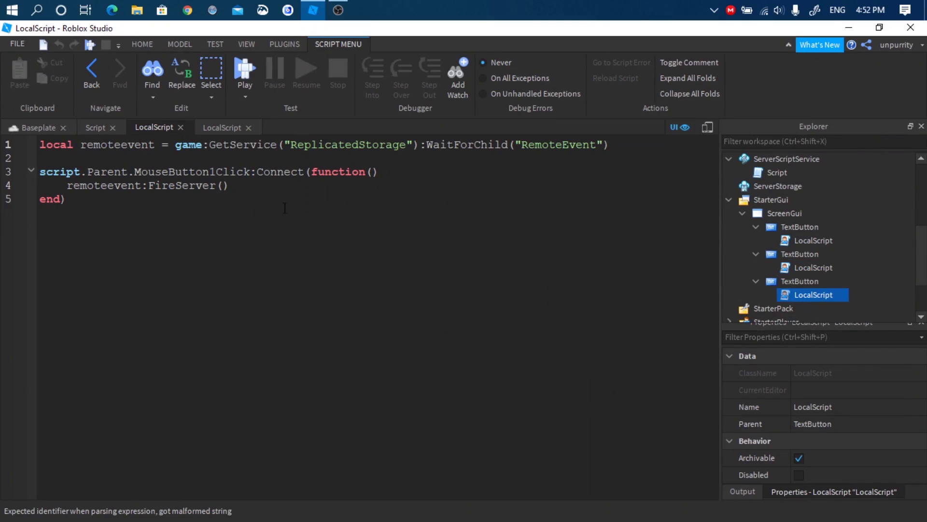
pyautogui.click(222, 186)
pyautogui.write('"Teleport2"')
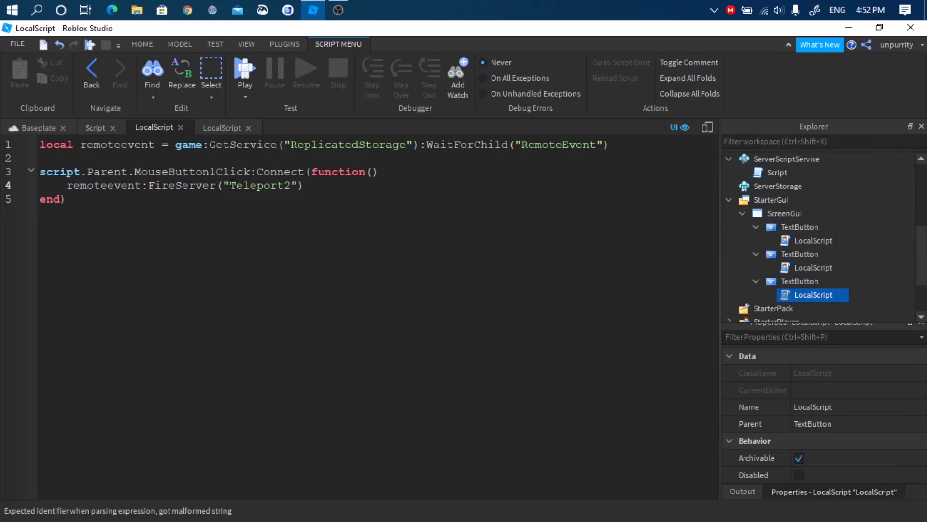
pyautogui.scroll(4, 773, 229)
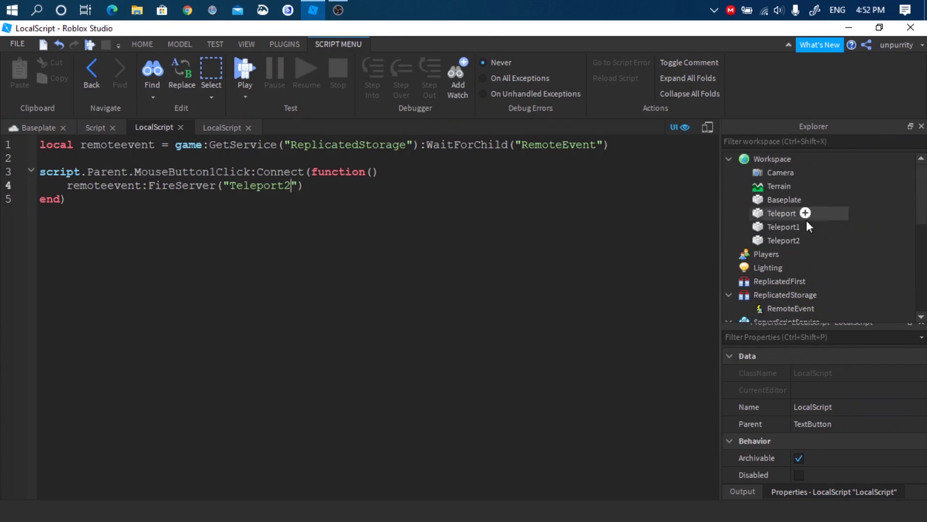
pyautogui.scroll(-3, 796, 225)
pyautogui.doubleClick(779, 213)
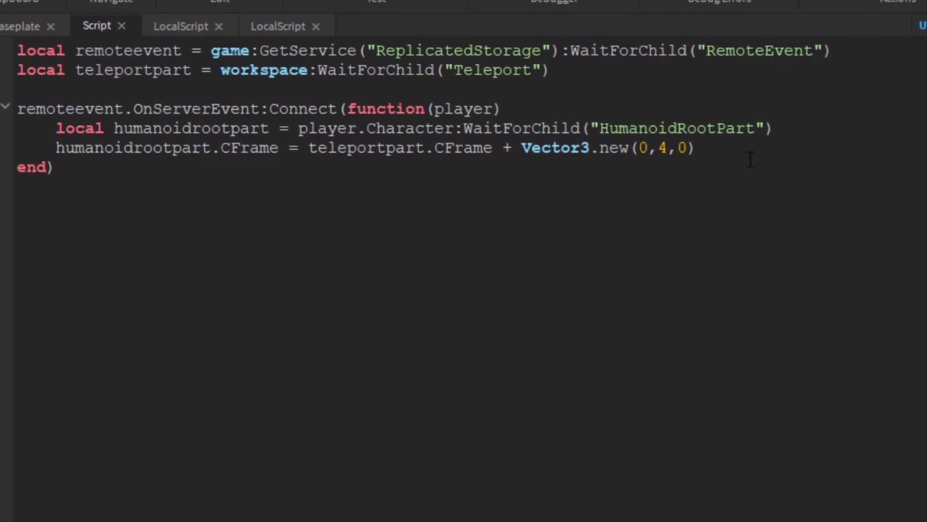
# Step: Replace the fixed teleportpart line with a name parameter and teleportpart = workspace[name]
pyautogui.moveTo(559, 51); pyautogui.dragTo(395, 51)
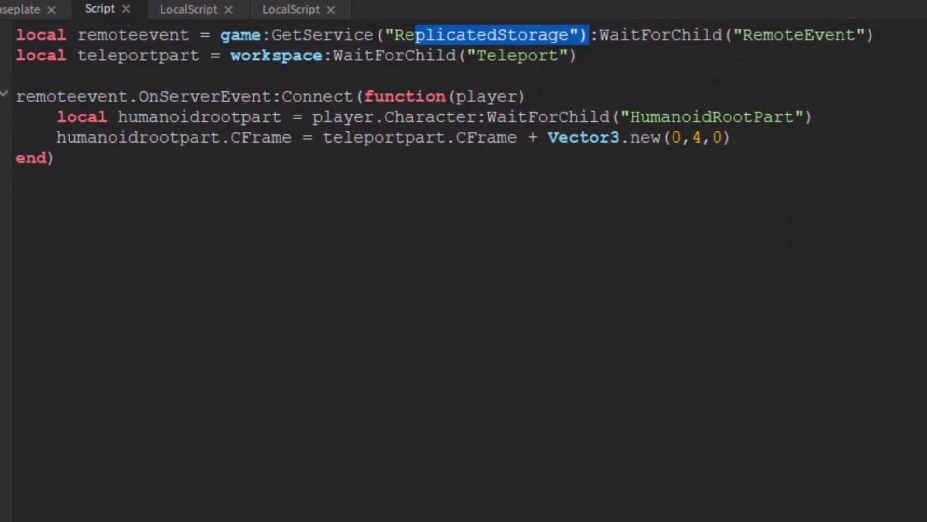
pyautogui.moveTo(580, 55); pyautogui.dragTo(16, 55)
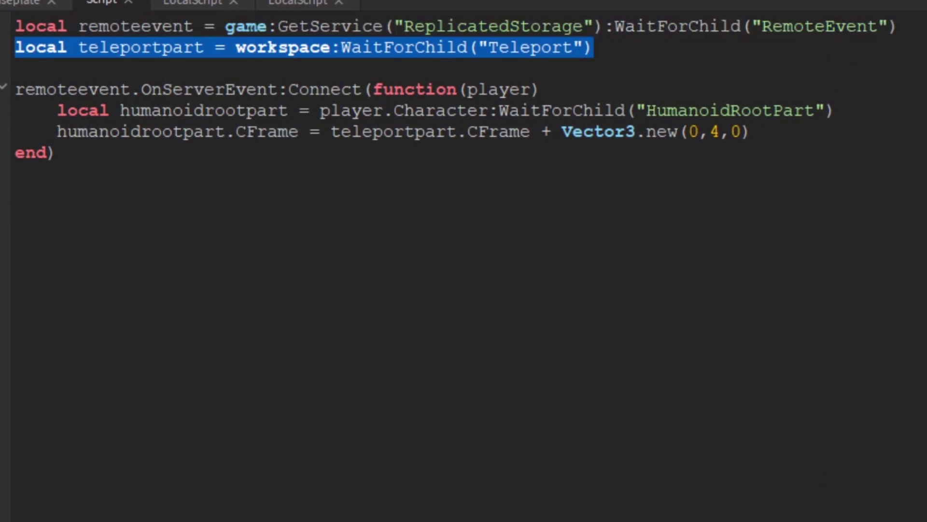
pyautogui.press('BackSpace')
pyautogui.press('BackSpace')
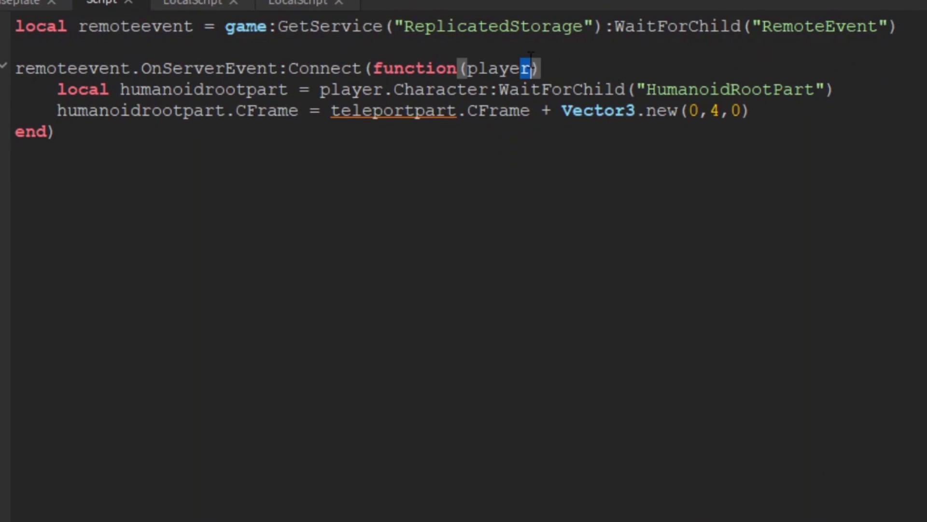
pyautogui.click(525, 61)
pyautogui.write(',n')
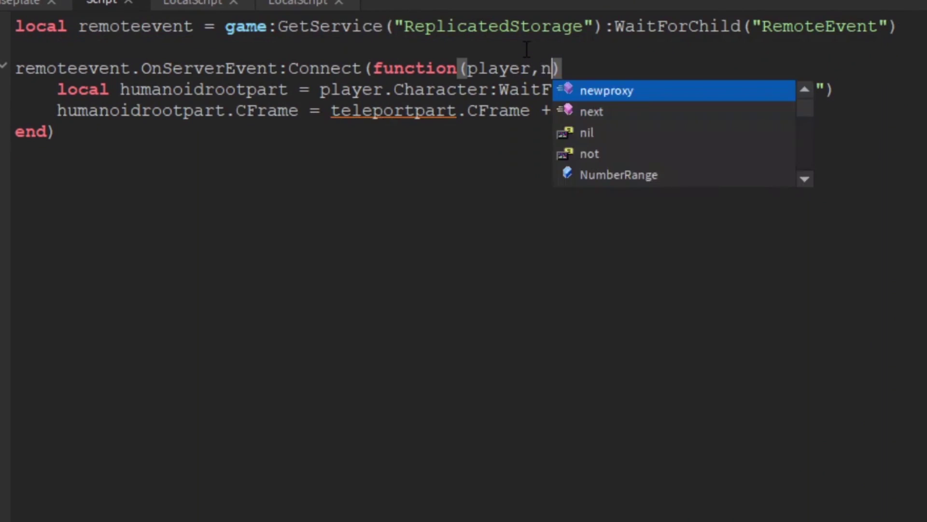
pyautogui.write('ame')
pyautogui.press('Return')
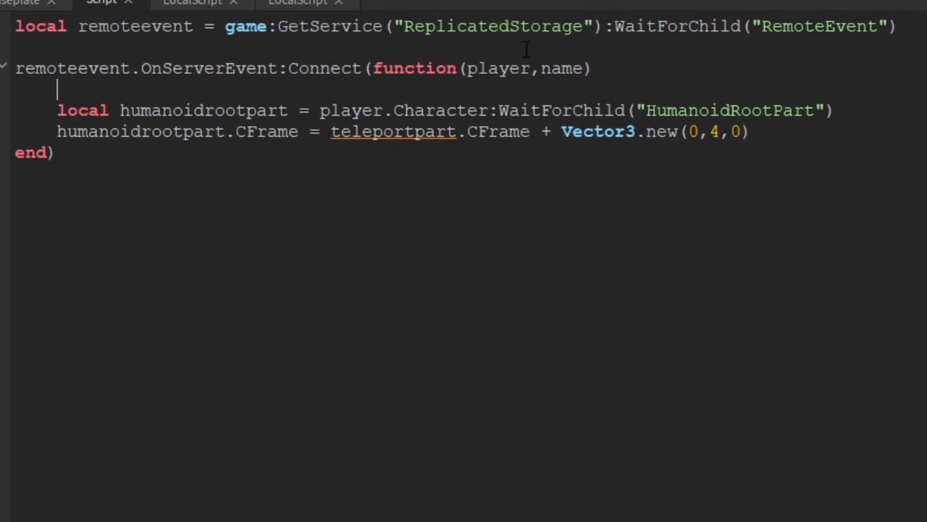
pyautogui.write('local tel')
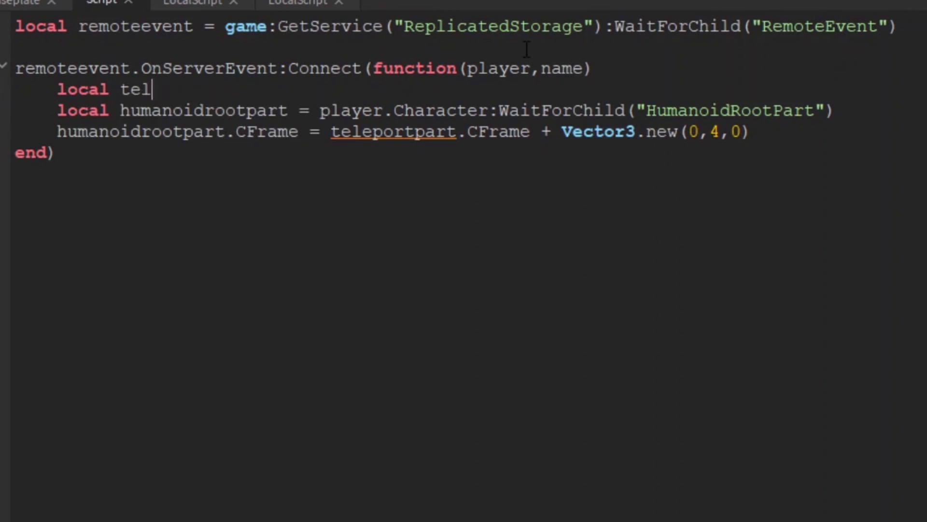
pyautogui.write('wo')
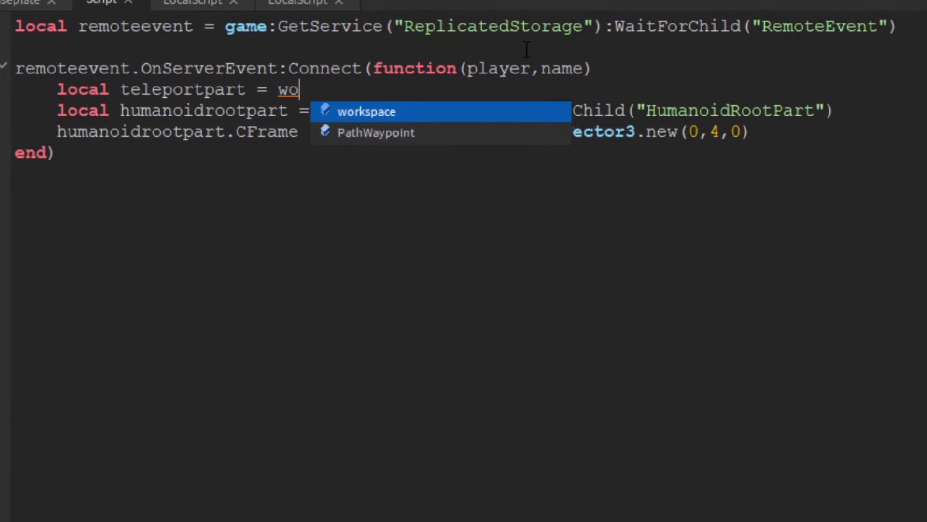
pyautogui.press('Tab')
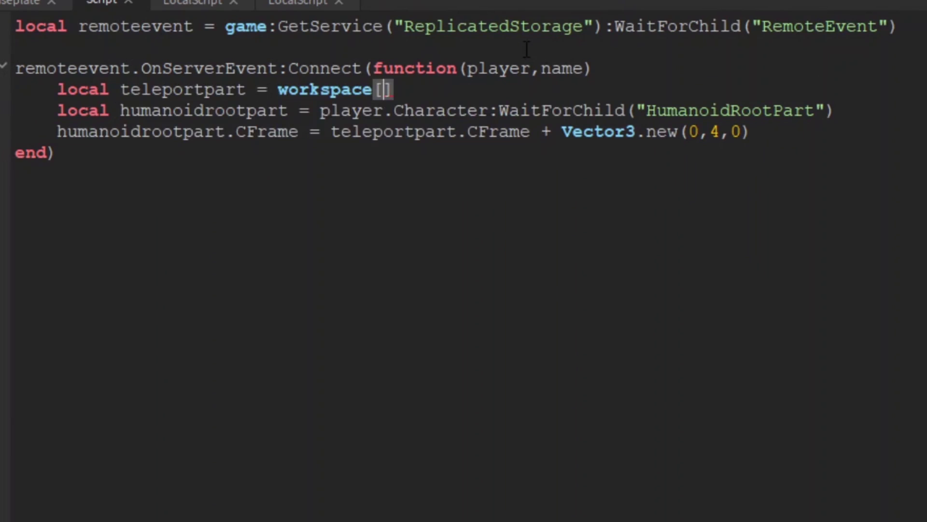
pyautogui.write('n')
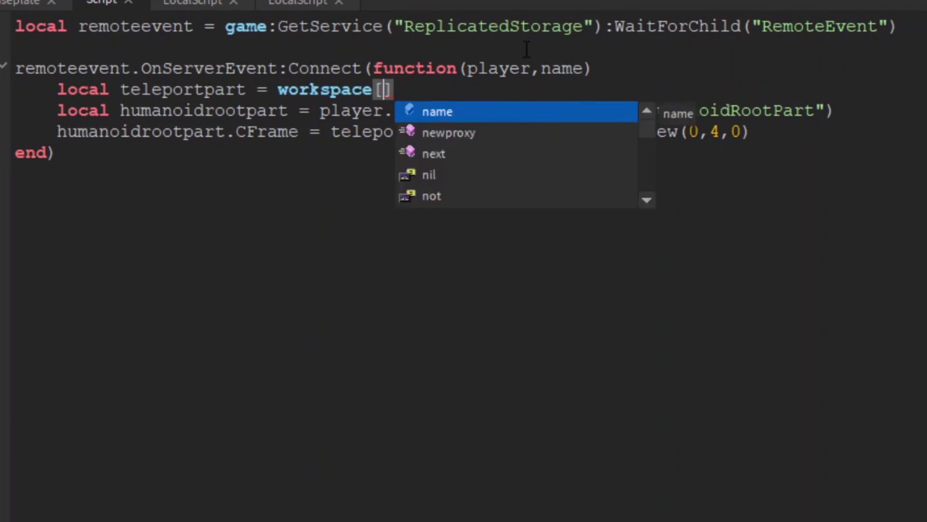
pyautogui.press('Tab')
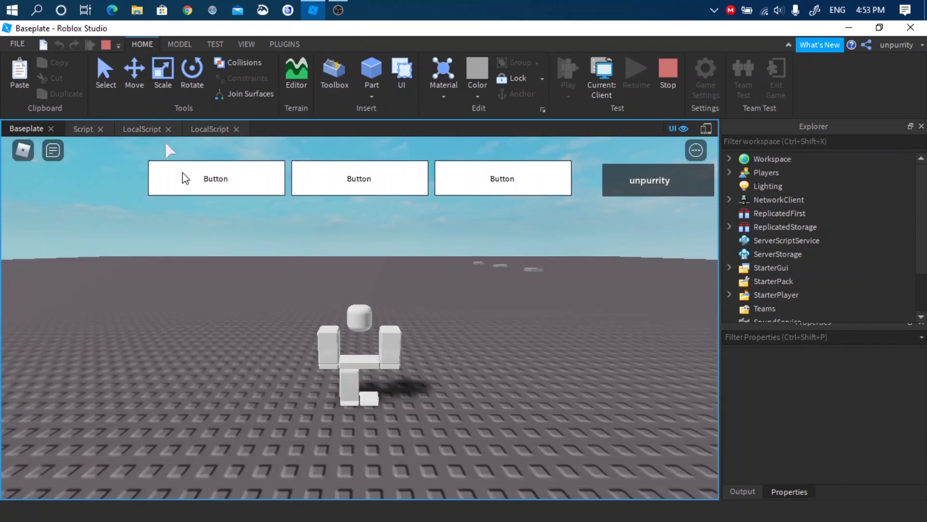
# Step: Playtest and teleport the character with the first on-screen button
pyautogui.click(188, 179)
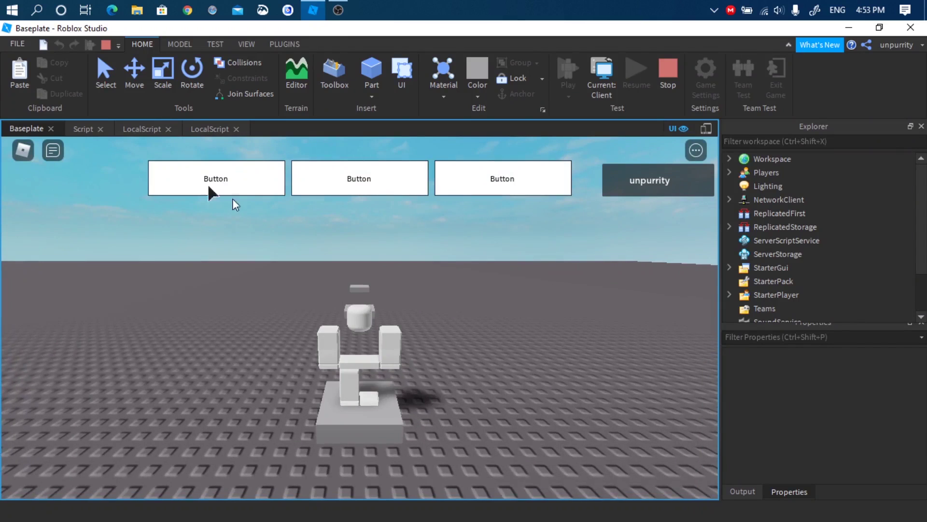